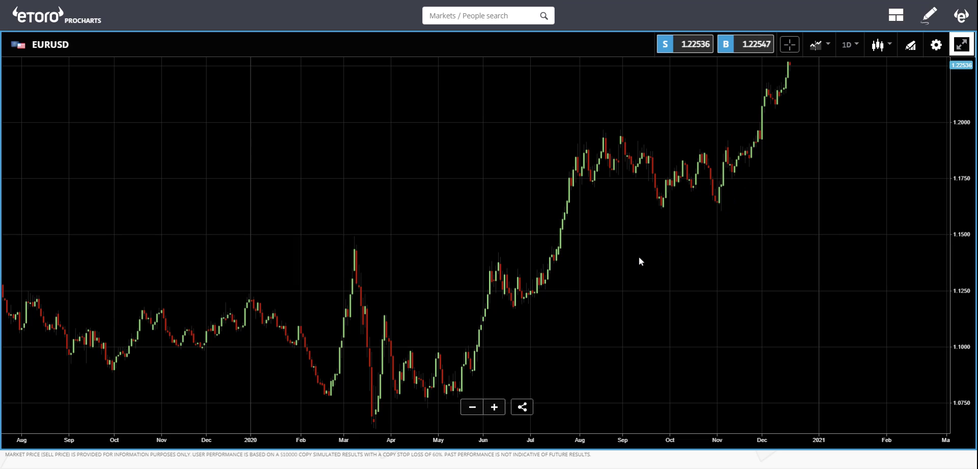
Add a yellow 50-period simple moving average based on the close to the EURUSD chart.
{"action": "left_click", "coordinate": [935, 46]}
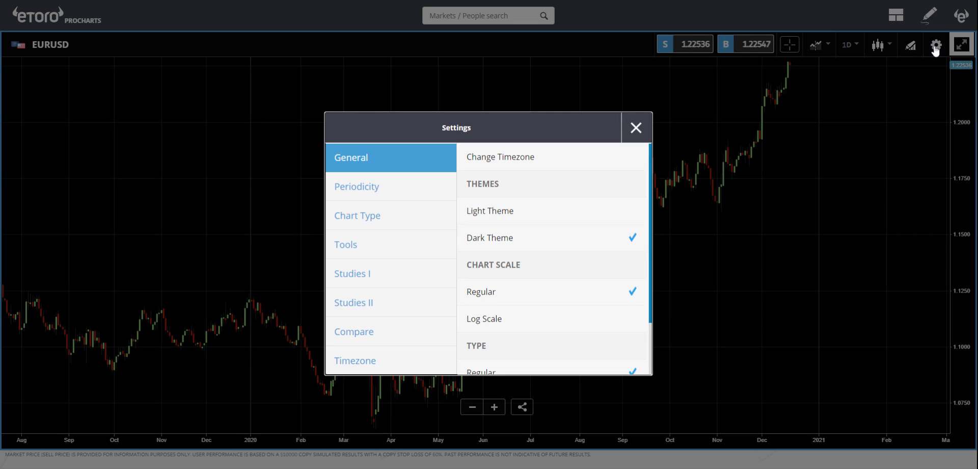
{"action": "left_click", "coordinate": [353, 305]}
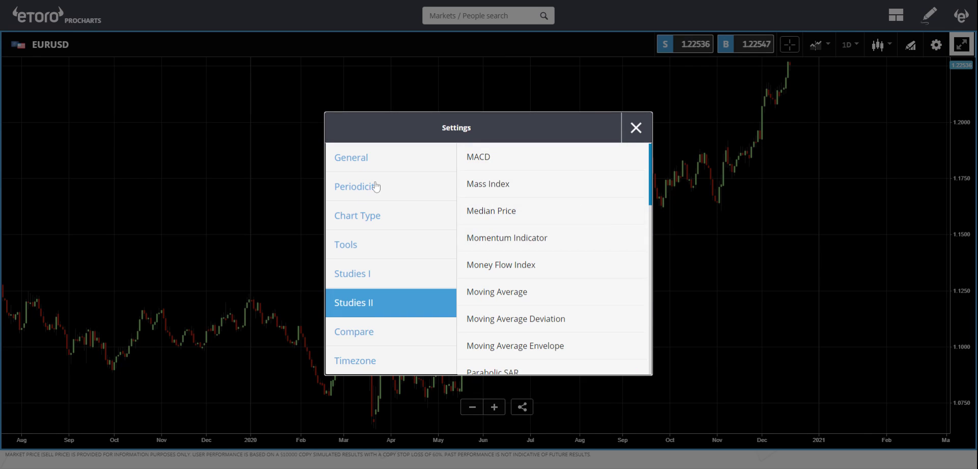
{"action": "left_click", "coordinate": [510, 301]}
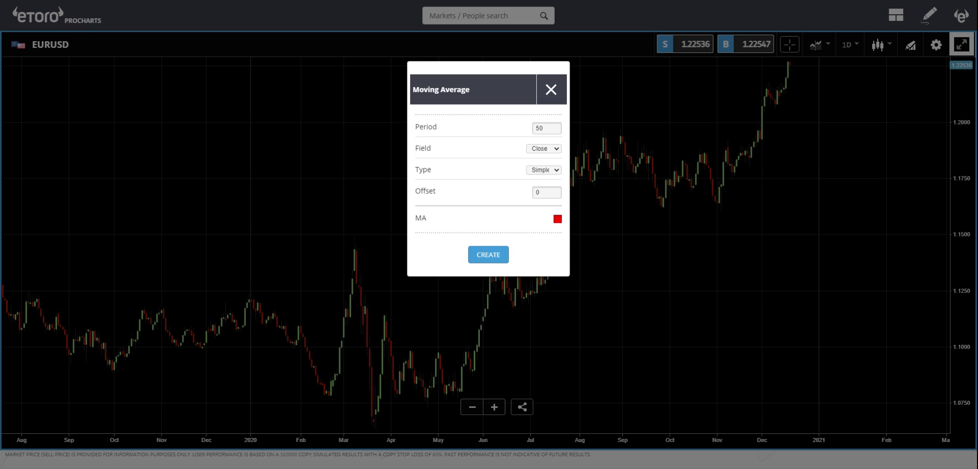
{"action": "left_click", "coordinate": [431, 261]}
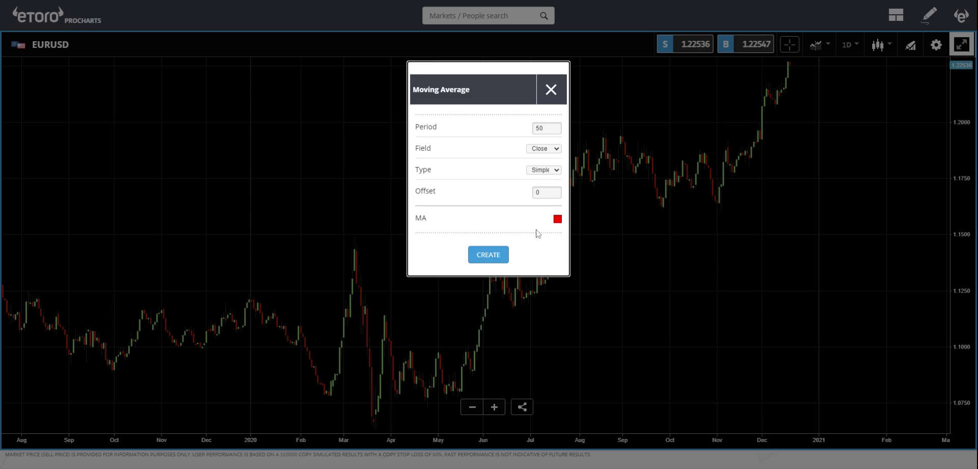
{"action": "left_click", "coordinate": [557, 219]}
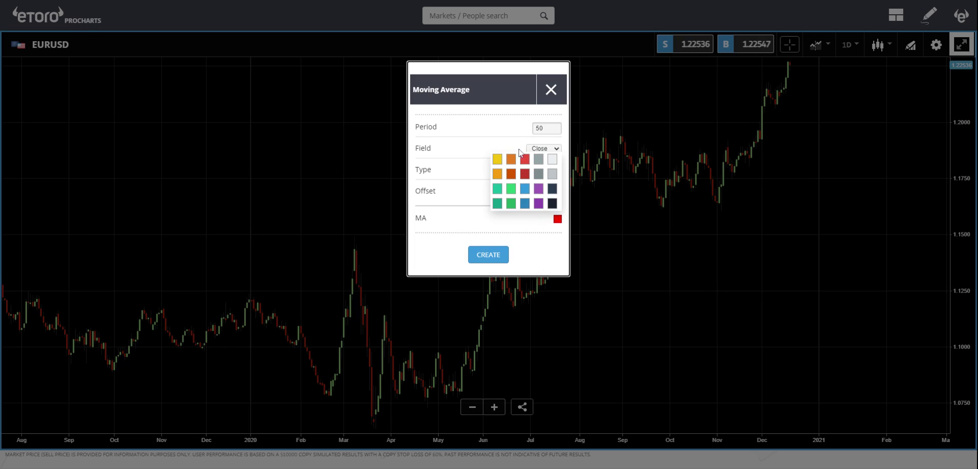
{"action": "left_click", "coordinate": [498, 160]}
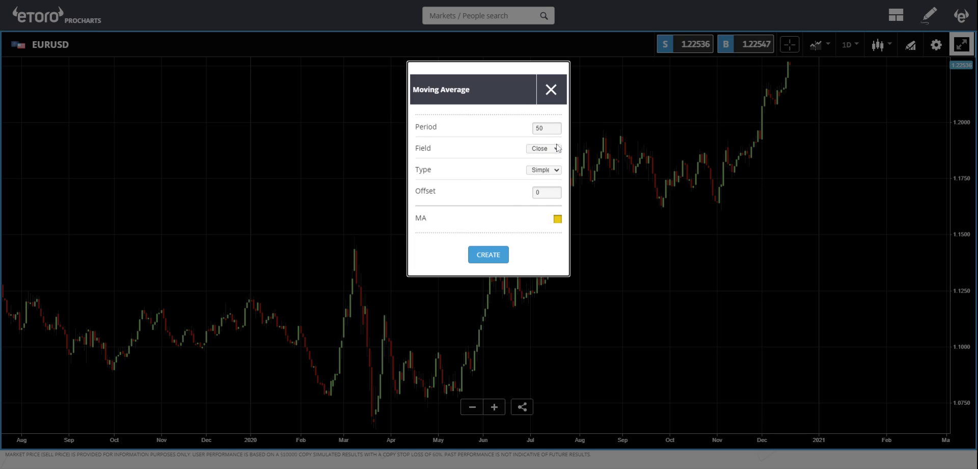
{"action": "left_click", "coordinate": [542, 128]}
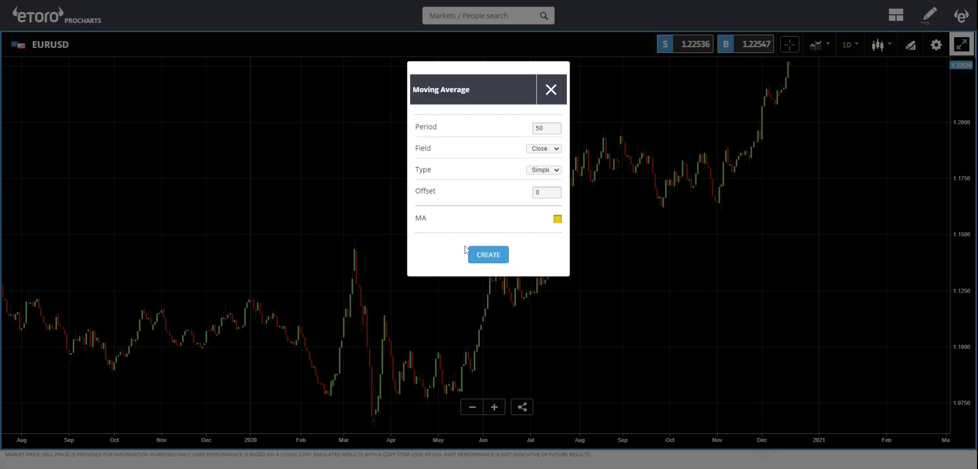
{"action": "left_click", "coordinate": [491, 257]}
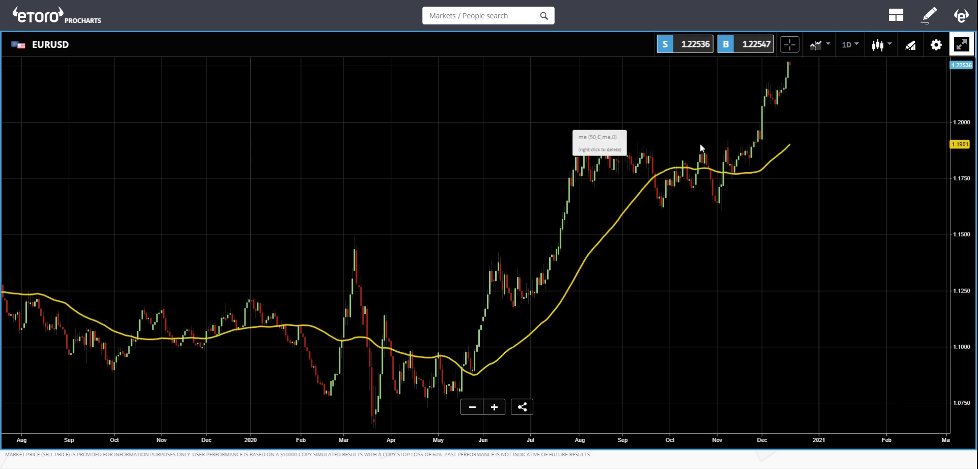
Add a red 50-period exponential moving average to the chart for comparison and delete it again.
{"action": "left_click", "coordinate": [936, 46]}
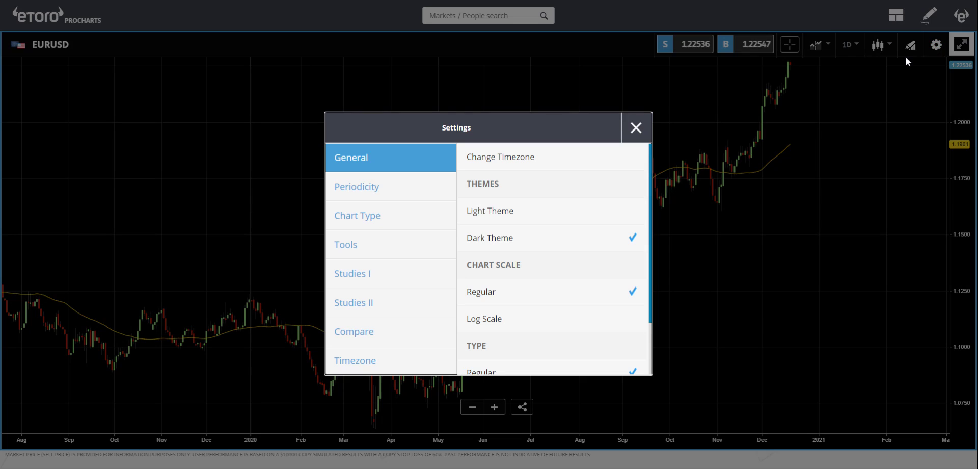
{"action": "left_click", "coordinate": [356, 308]}
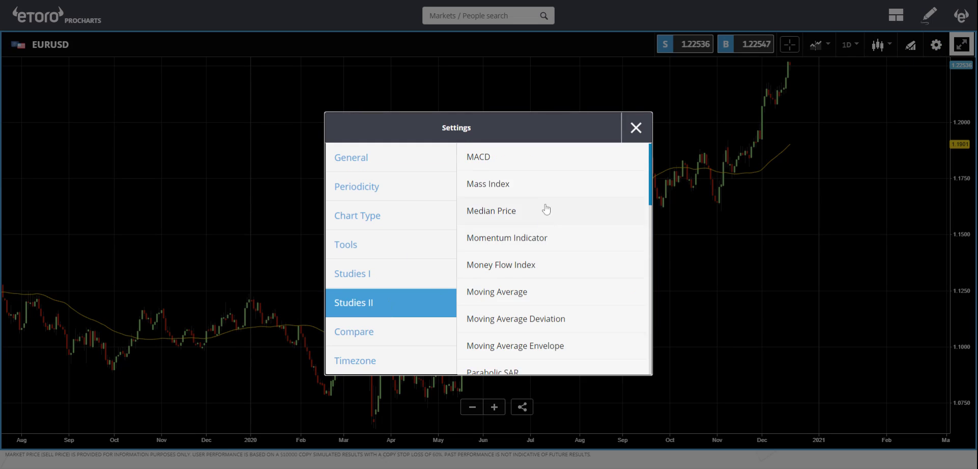
{"action": "left_click", "coordinate": [496, 292]}
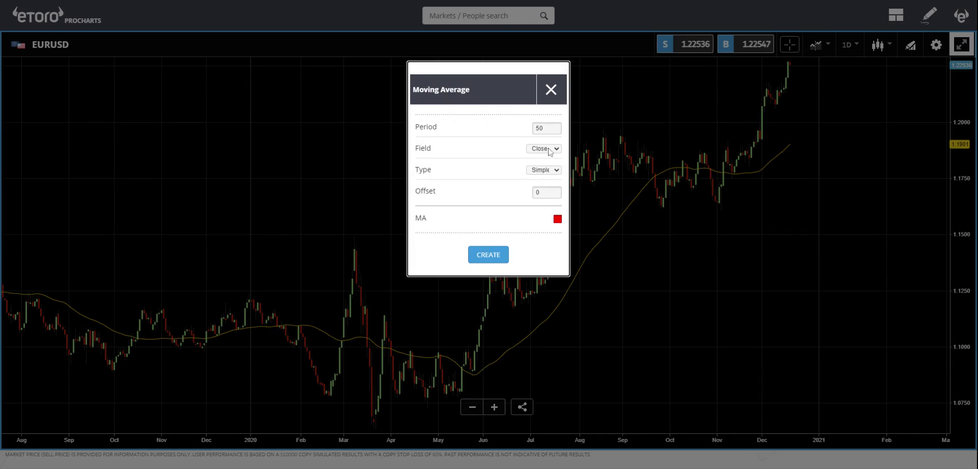
{"action": "left_click", "coordinate": [554, 178]}
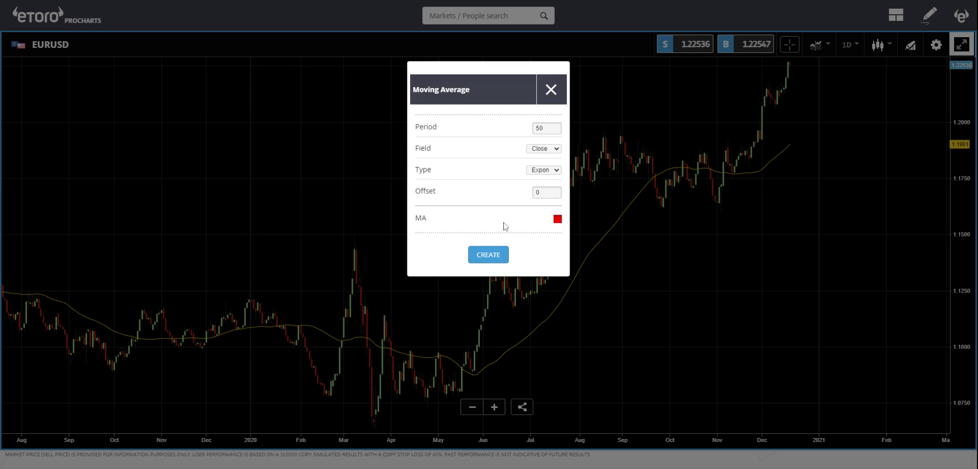
{"action": "left_click", "coordinate": [495, 258]}
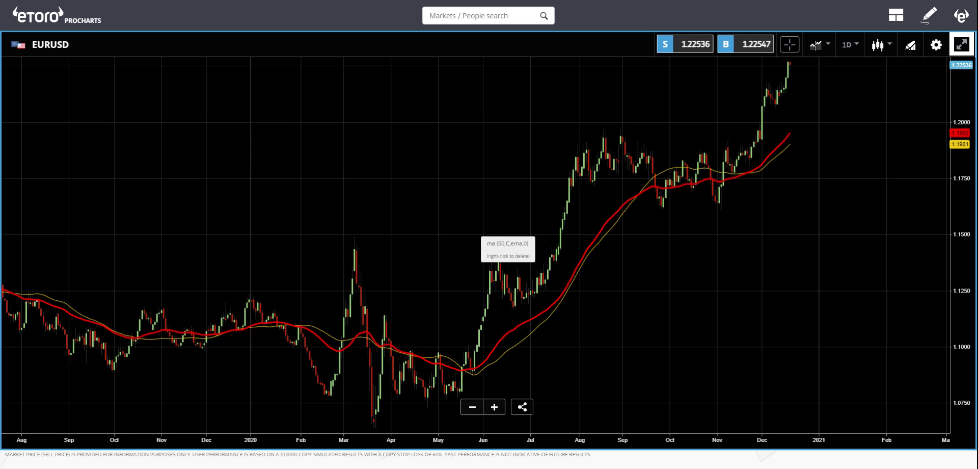
{"action": "right_click", "coordinate": [542, 312]}
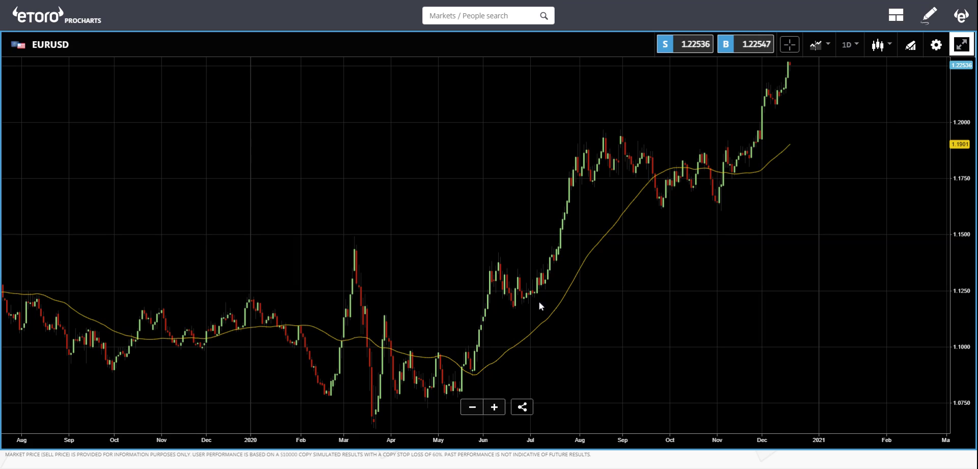
Examine how the EURUSD price moves relative to the 50-period moving average over longer and shorter time ranges.
{"action": "scroll", "coordinate": [510, 334], "scroll_direction": "down", "scroll_amount": 3}
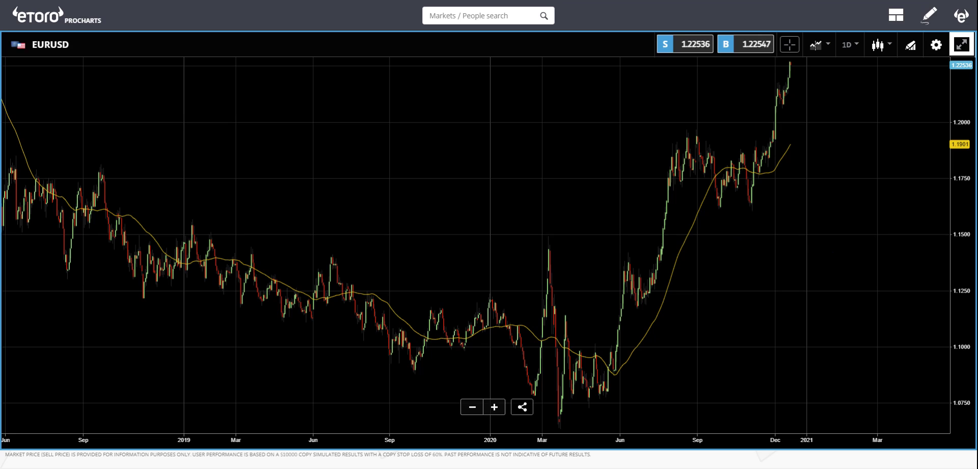
{"action": "scroll", "coordinate": [750, 258], "scroll_direction": "up", "scroll_amount": 5}
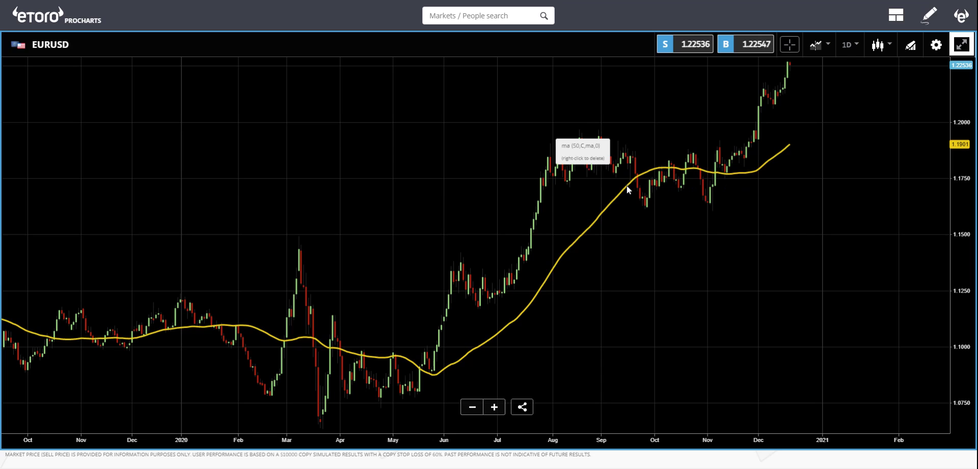
{"action": "scroll", "coordinate": [651, 253], "scroll_direction": "down", "scroll_amount": 4}
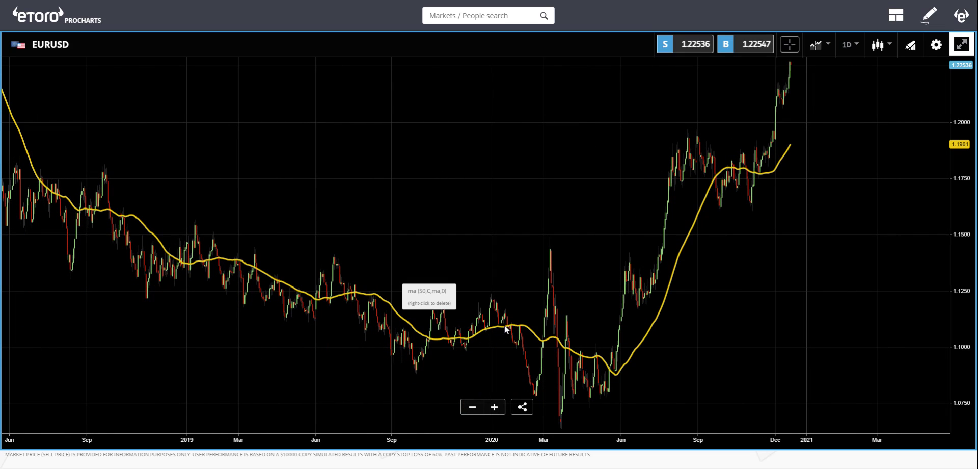
{"action": "scroll", "coordinate": [666, 342], "scroll_direction": "up", "scroll_amount": 3}
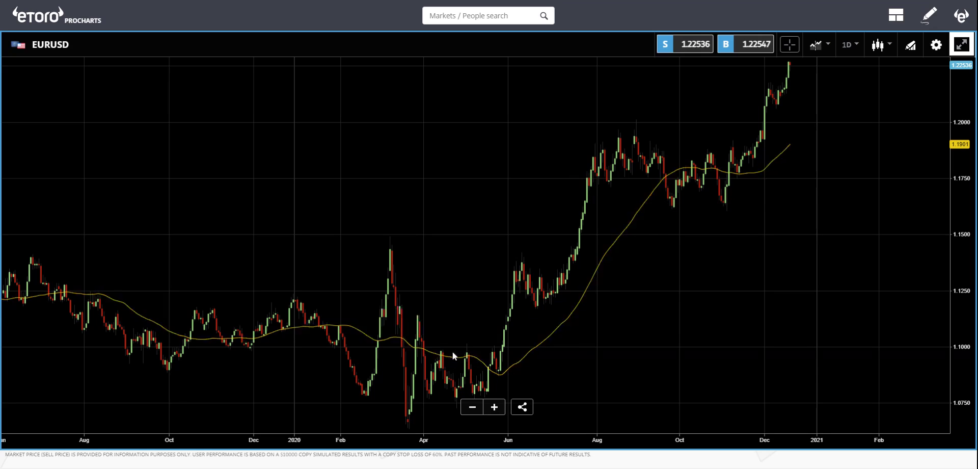
{"action": "scroll", "coordinate": [443, 359], "scroll_direction": "up", "scroll_amount": 4}
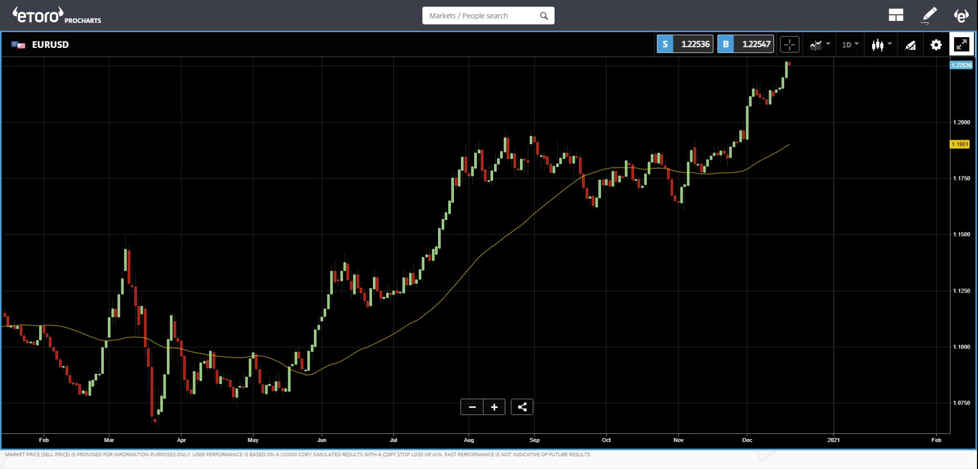
{"action": "scroll", "coordinate": [634, 246], "scroll_direction": "down", "scroll_amount": 3}
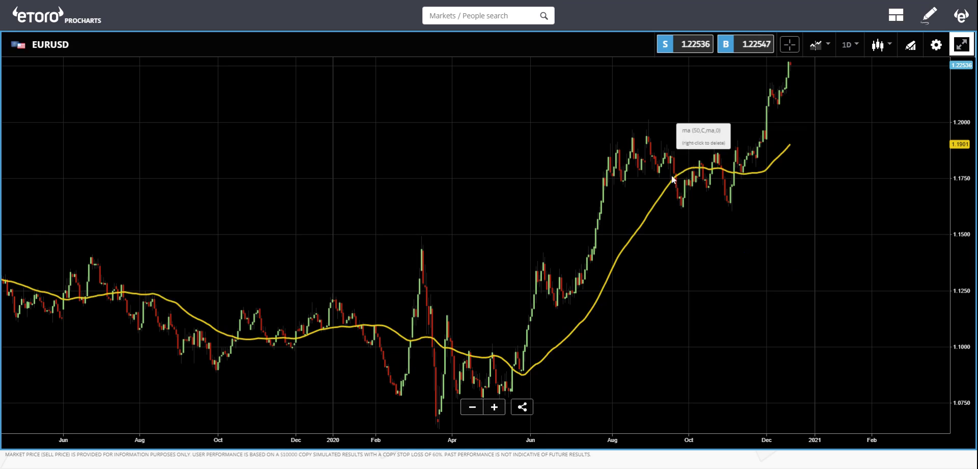
{"action": "scroll", "coordinate": [642, 255], "scroll_direction": "up", "scroll_amount": 1}
{"action": "scroll", "coordinate": [642, 255], "scroll_direction": "up", "scroll_amount": 2}
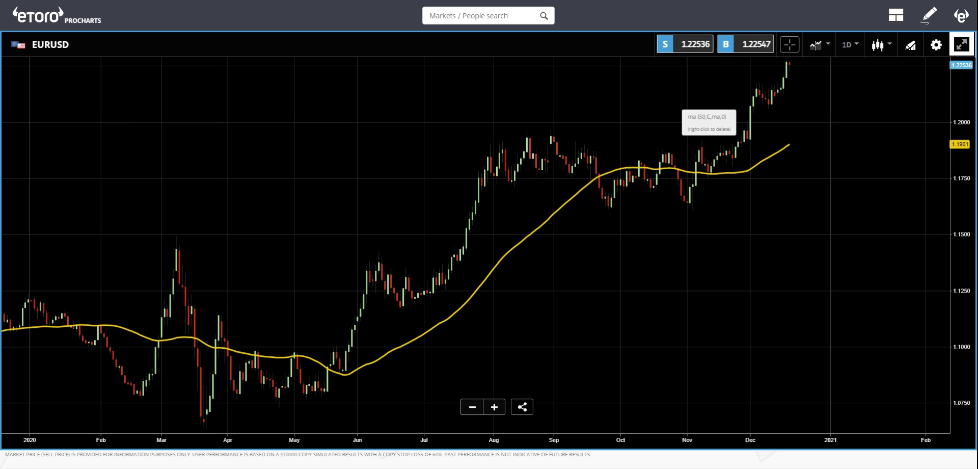
{"action": "scroll", "coordinate": [710, 210], "scroll_direction": "down", "scroll_amount": 3}
{"action": "scroll", "coordinate": [664, 199], "scroll_direction": "up", "scroll_amount": 2}
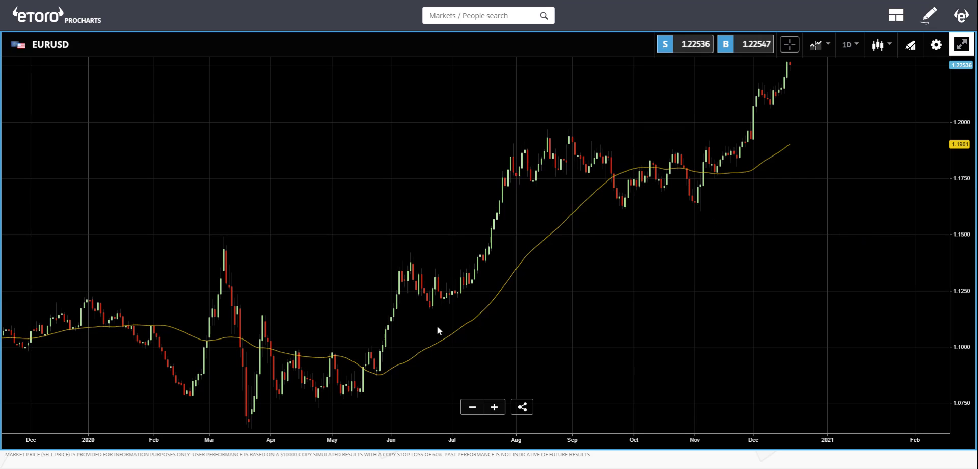
Add a red 20-period simple moving average based on the close to the EURUSD chart.
{"action": "left_click", "coordinate": [937, 44]}
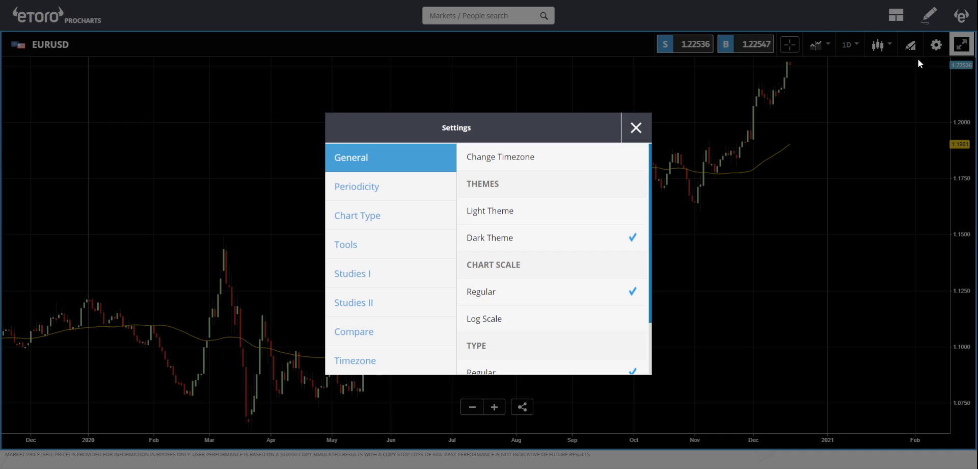
{"action": "left_click", "coordinate": [354, 308]}
{"action": "left_click", "coordinate": [508, 295]}
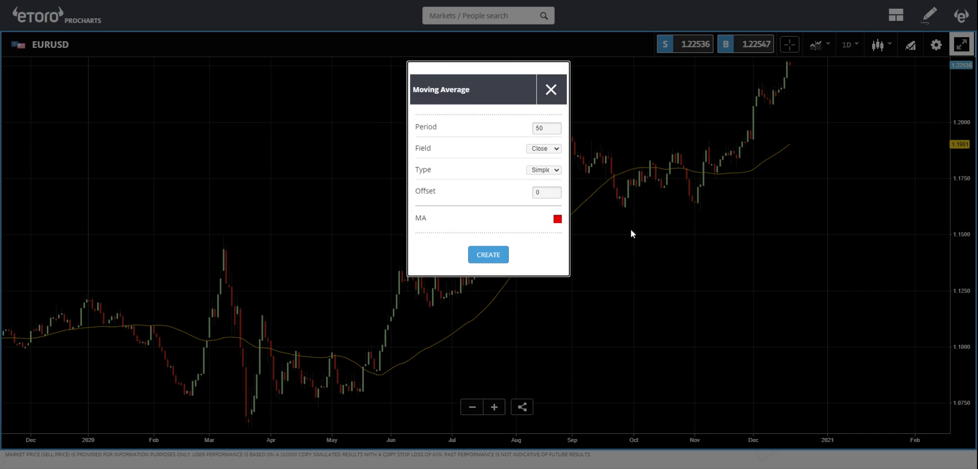
{"action": "double_click", "coordinate": [533, 129]}
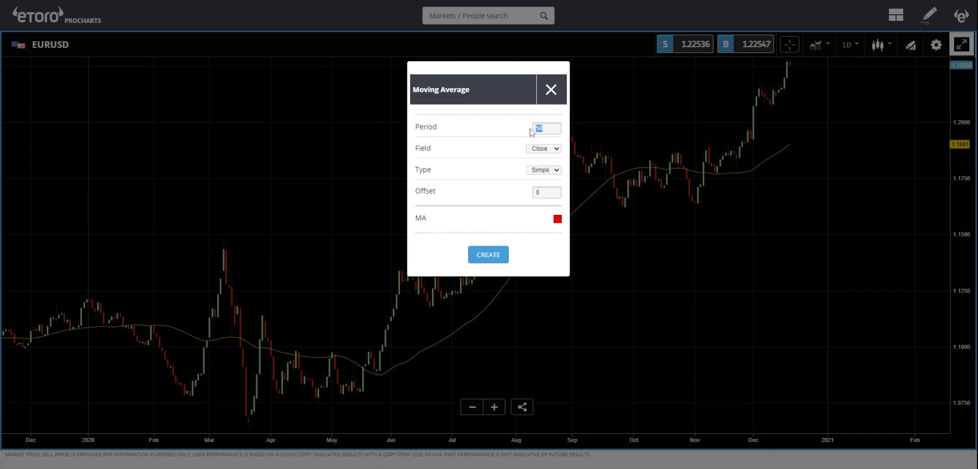
{"action": "type", "text": "20"}
{"action": "left_click", "coordinate": [493, 256]}
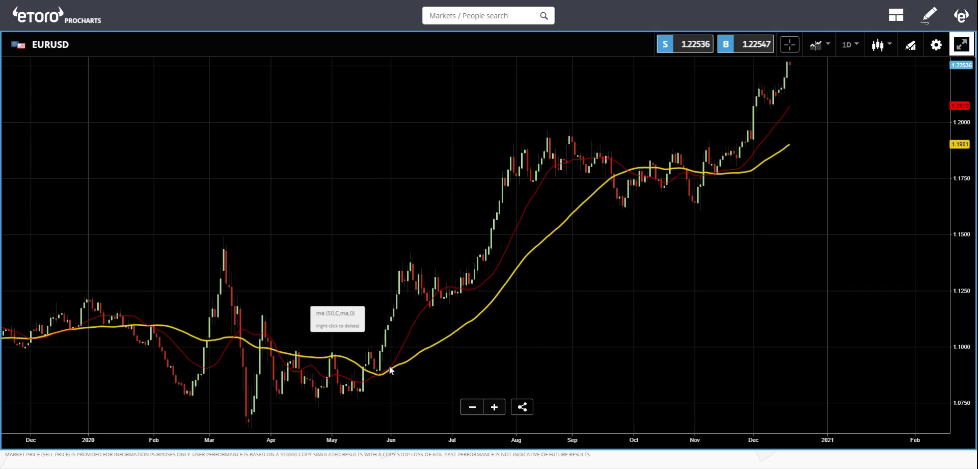
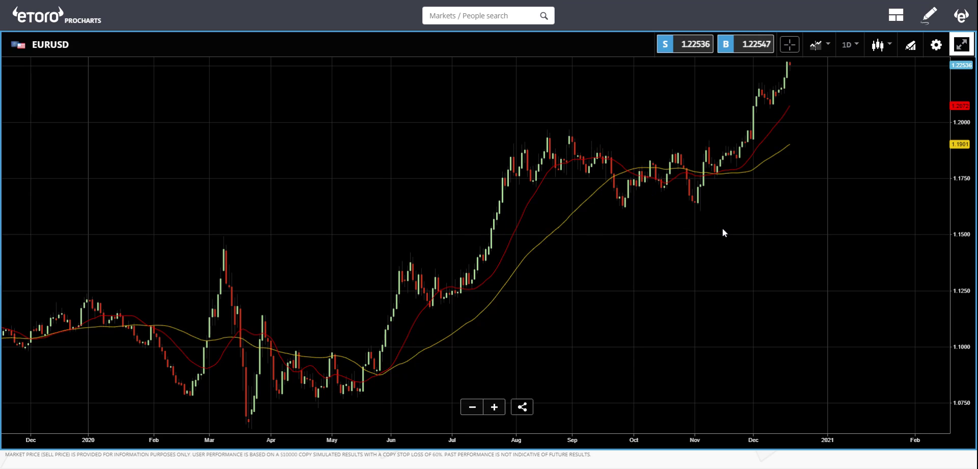
Examine the crossovers of the 20- and 50-period moving averages against the EURUSD price trends across 2019 and 2020.
{"action": "scroll", "coordinate": [723, 228], "scroll_direction": "down", "scroll_amount": 2}
{"action": "scroll", "coordinate": [723, 232], "scroll_direction": "down", "scroll_amount": 3}
{"action": "scroll", "coordinate": [722, 228], "scroll_direction": "up", "scroll_amount": 3}
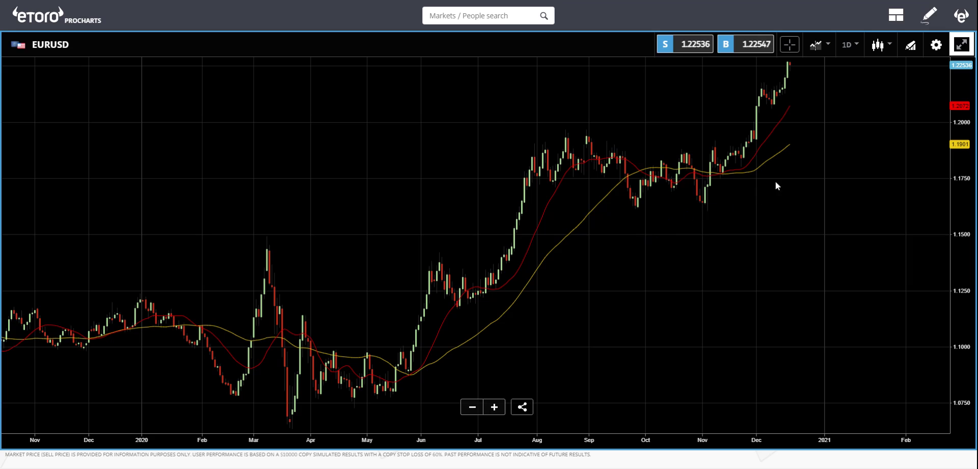
{"action": "scroll", "coordinate": [807, 130], "scroll_direction": "down", "scroll_amount": 5}
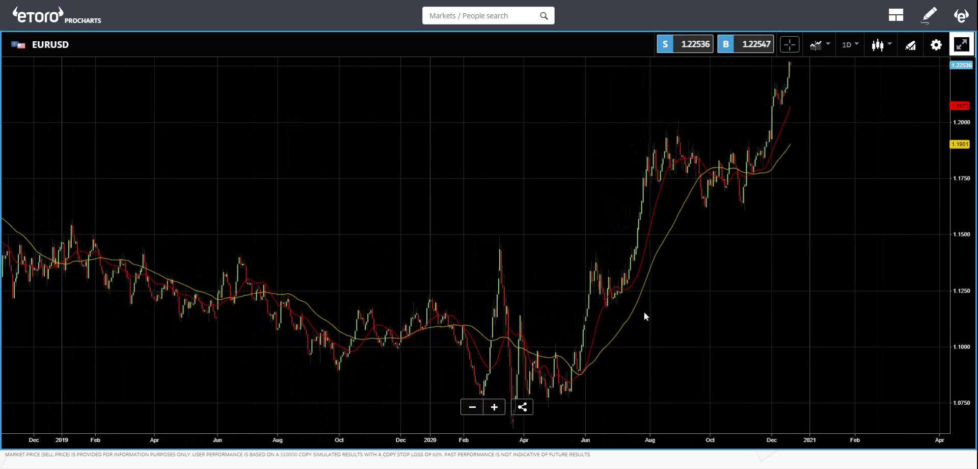
{"action": "scroll", "coordinate": [577, 357], "scroll_direction": "up", "scroll_amount": 3}
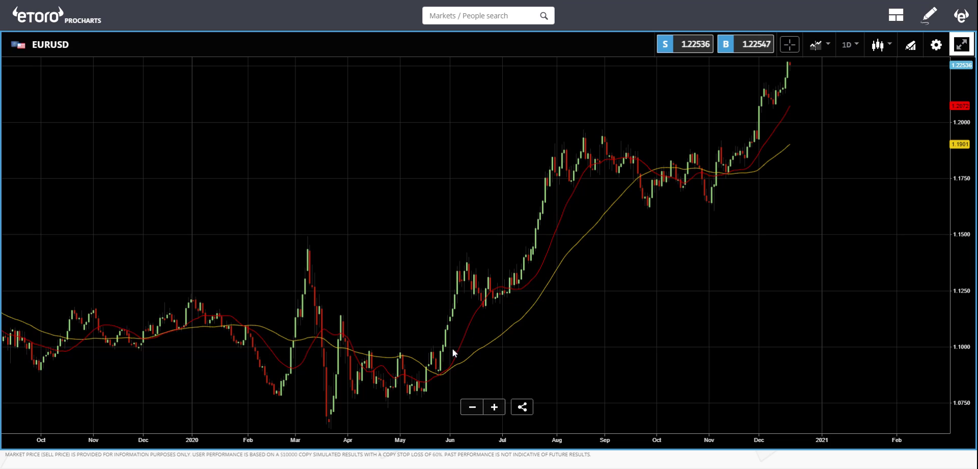
{"action": "scroll", "coordinate": [372, 385], "scroll_direction": "up", "scroll_amount": 3}
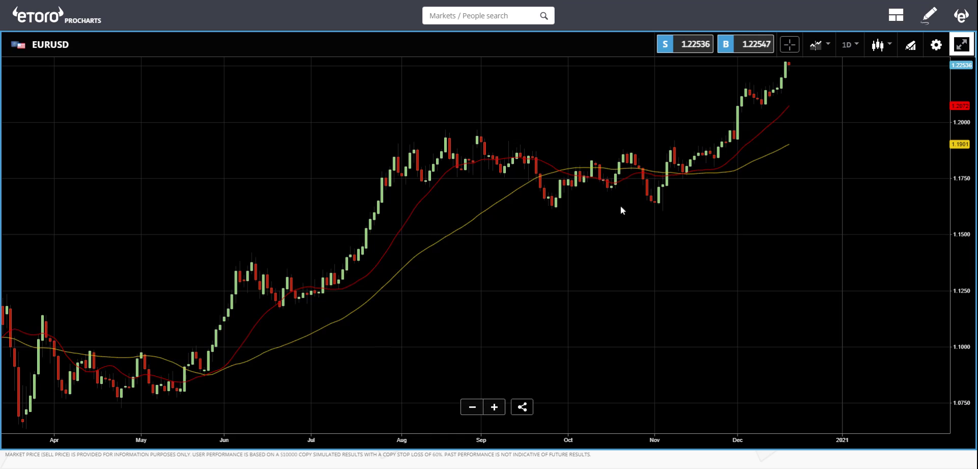
{"action": "scroll", "coordinate": [684, 300], "scroll_direction": "down", "scroll_amount": 1}
{"action": "scroll", "coordinate": [684, 300], "scroll_direction": "down", "scroll_amount": 2}
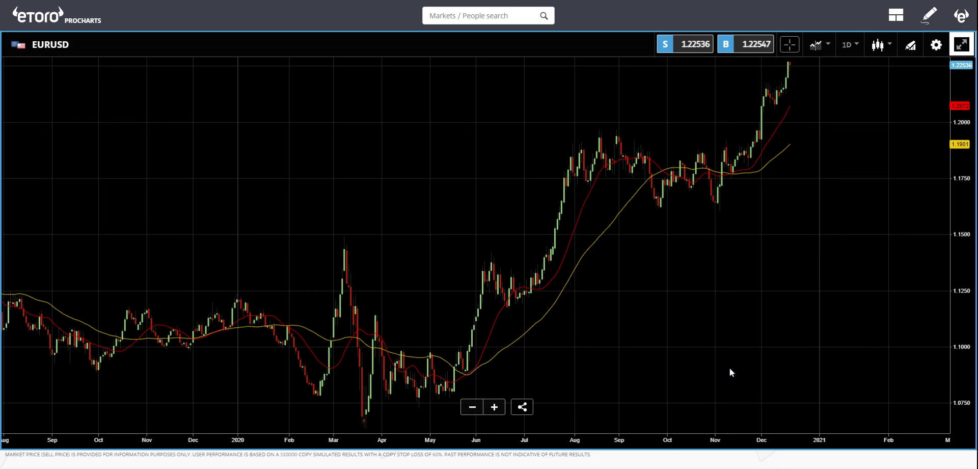
{"action": "scroll", "coordinate": [278, 383], "scroll_direction": "up", "scroll_amount": 3}
{"action": "left_click_drag", "start_coordinate": [311, 383], "coordinate": [676, 347]}
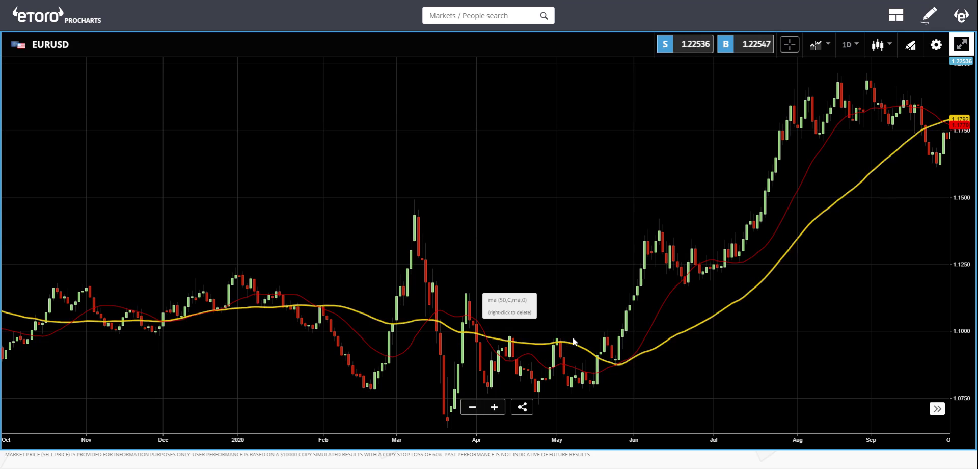
{"action": "left_click_drag", "start_coordinate": [541, 264], "coordinate": [225, 276]}
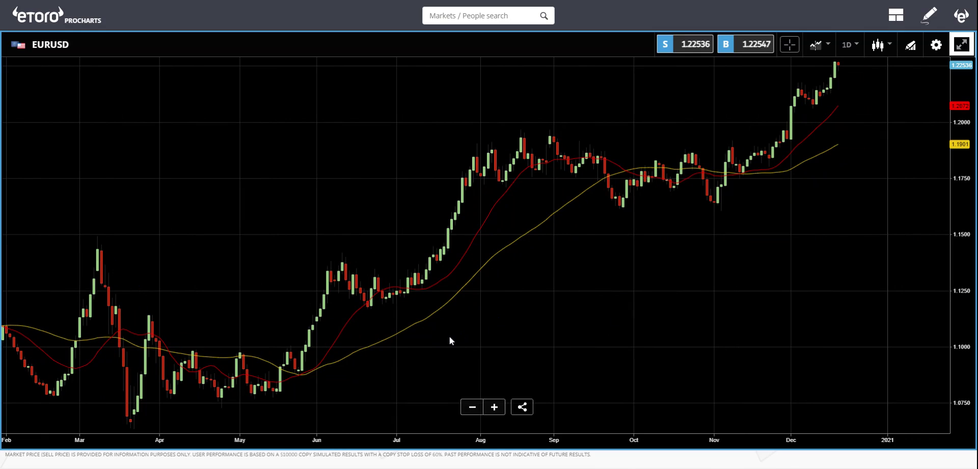
{"action": "left_click_drag", "start_coordinate": [450, 335], "coordinate": [682, 335]}
{"action": "left_click_drag", "start_coordinate": [290, 244], "coordinate": [415, 227]}
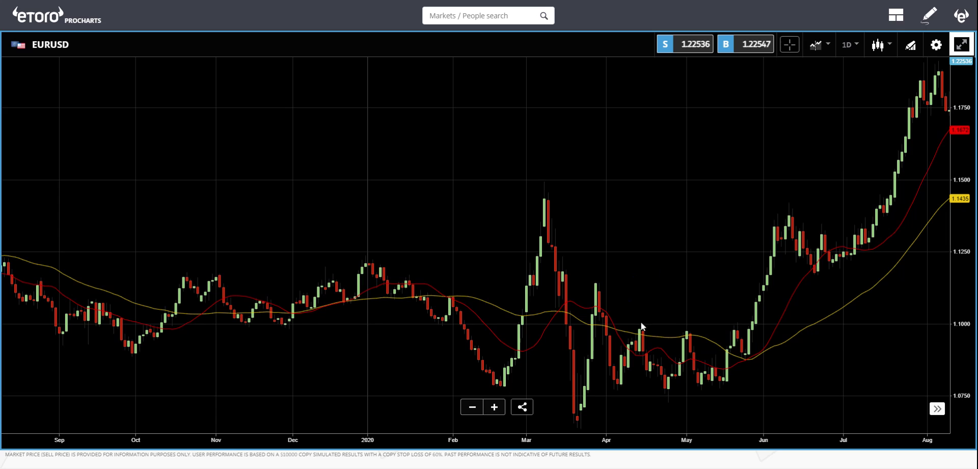
Examine the 20- and 50-period moving average crossovers and the EURUSD uptrend from May to December 2020 at several zoom levels.
{"action": "left_click_drag", "start_coordinate": [736, 233], "coordinate": [566, 231]}
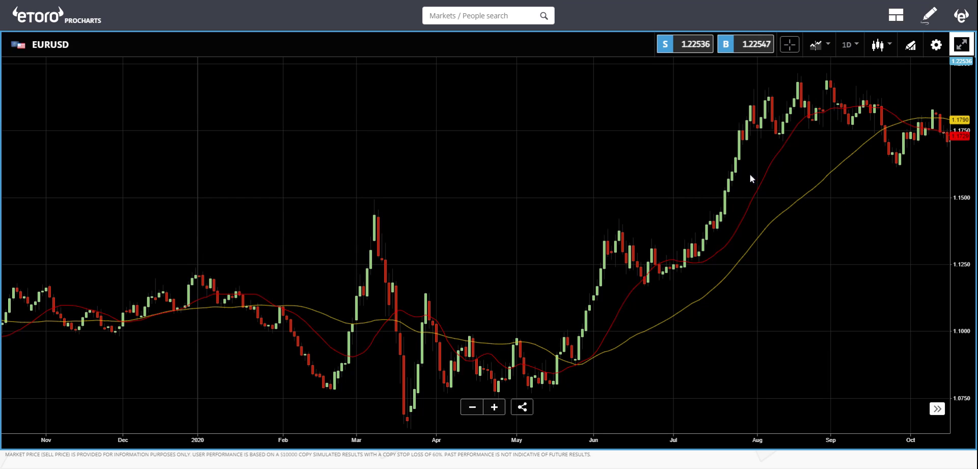
{"action": "left_click_drag", "start_coordinate": [853, 212], "coordinate": [759, 209]}
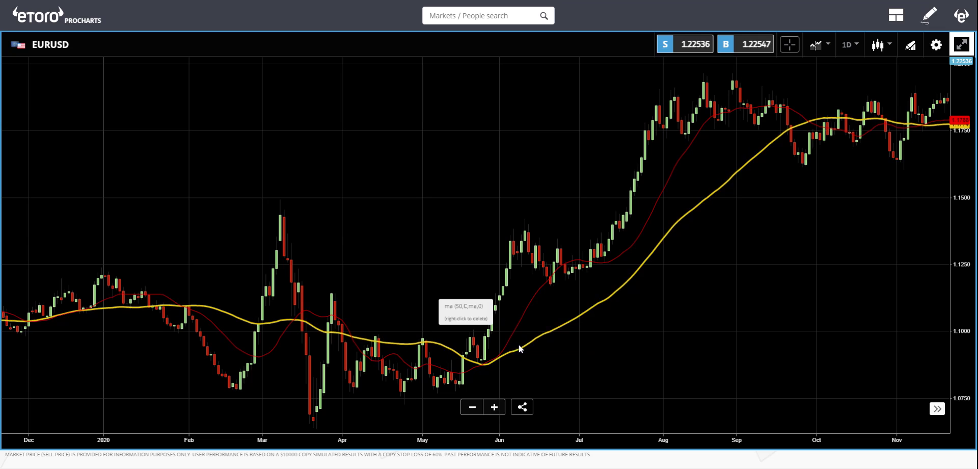
{"action": "scroll", "coordinate": [511, 353], "scroll_direction": "up", "scroll_amount": 3}
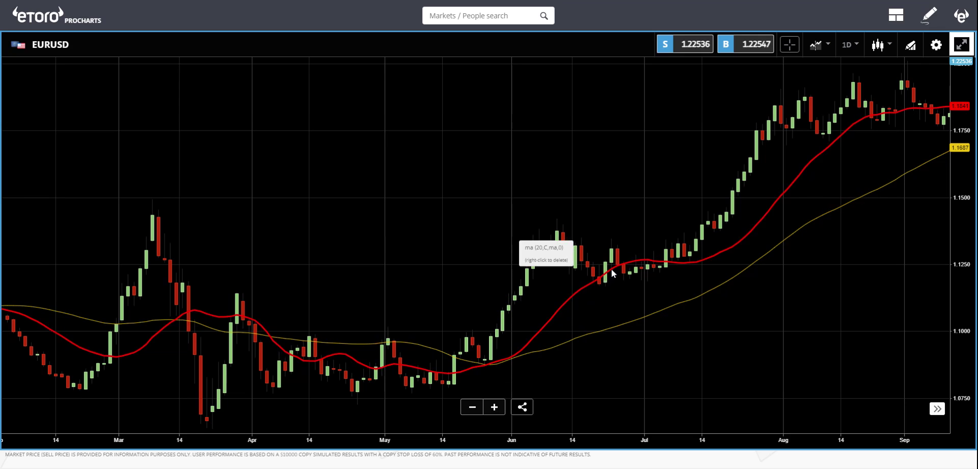
{"action": "scroll", "coordinate": [616, 273], "scroll_direction": "down", "scroll_amount": 3}
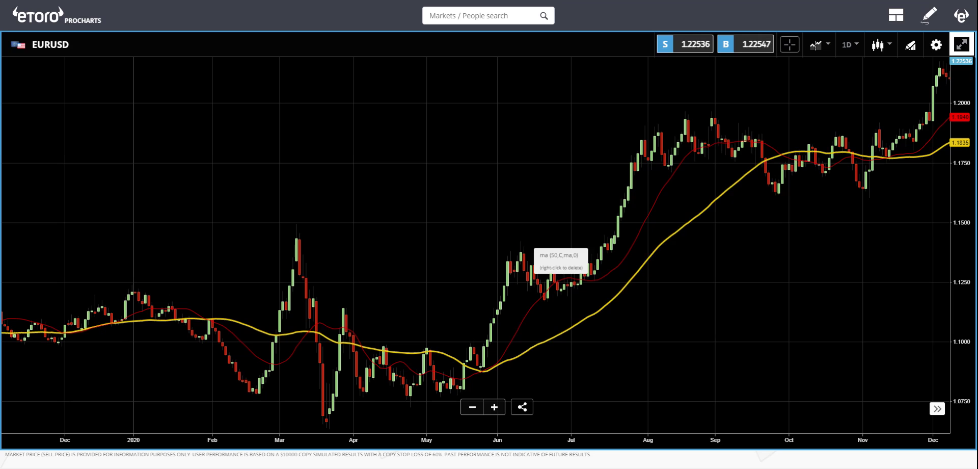
{"action": "scroll", "coordinate": [659, 332], "scroll_direction": "down", "scroll_amount": 3}
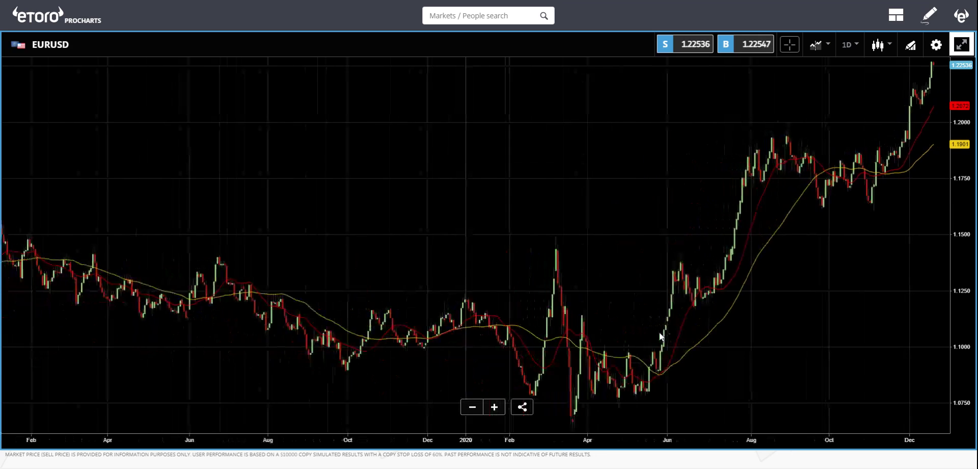
{"action": "scroll", "coordinate": [259, 237], "scroll_direction": "up", "scroll_amount": 3}
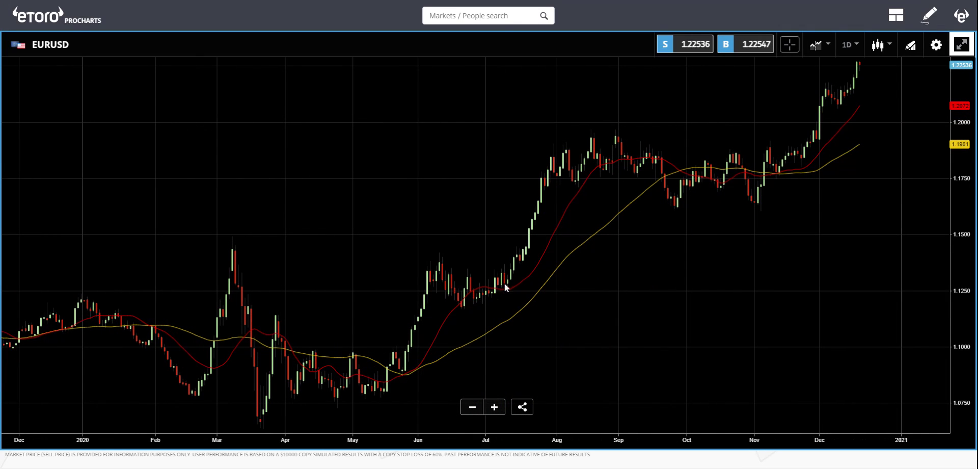
Look through the chart's general, periodicity, chart type and drawing tool settings for a way to draw trend lines.
{"action": "left_click", "coordinate": [917, 47]}
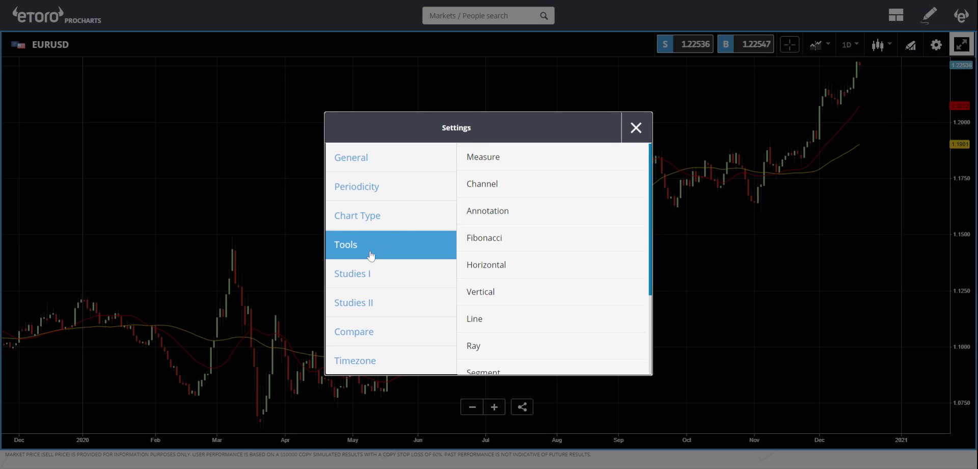
{"action": "left_click", "coordinate": [367, 160]}
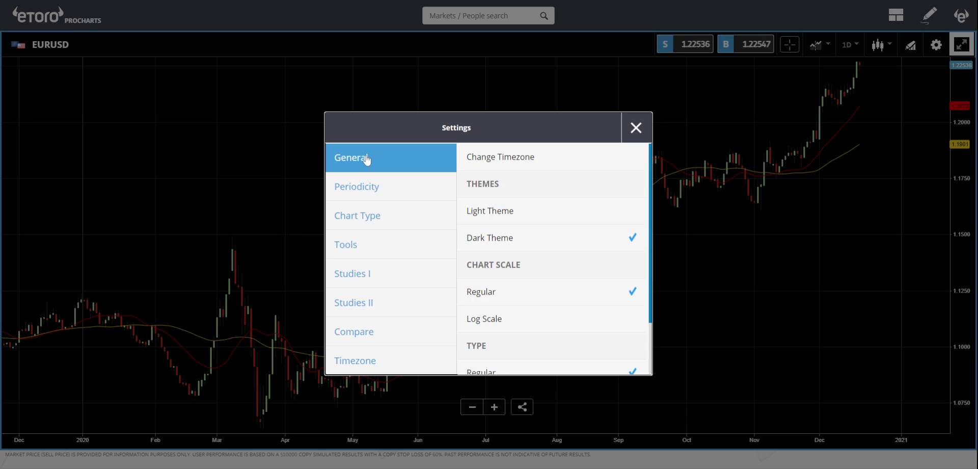
{"action": "scroll", "coordinate": [505, 290], "scroll_direction": "down", "scroll_amount": 3}
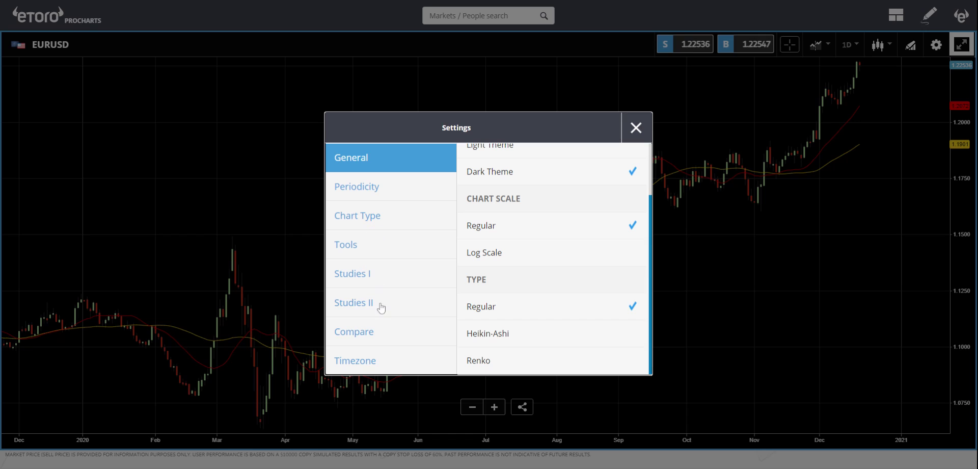
{"action": "scroll", "coordinate": [469, 208], "scroll_direction": "up", "scroll_amount": 3}
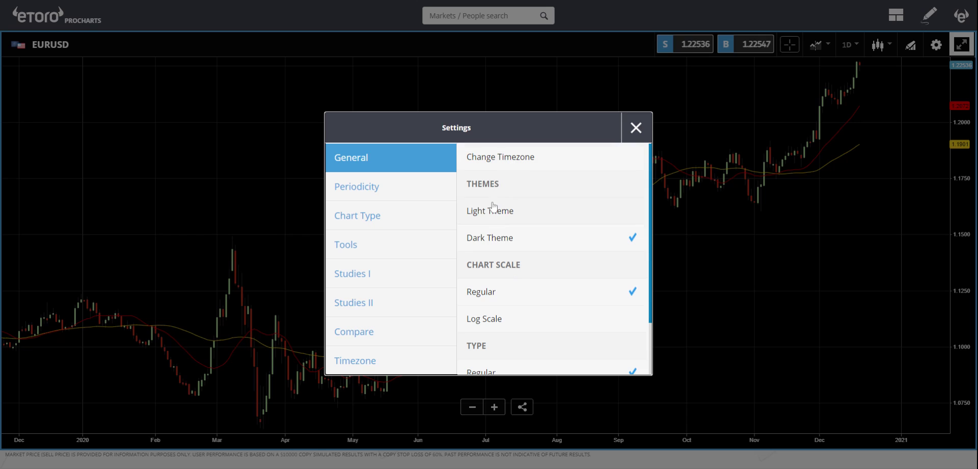
{"action": "scroll", "coordinate": [501, 285], "scroll_direction": "down", "scroll_amount": 2}
{"action": "scroll", "coordinate": [503, 301], "scroll_direction": "down", "scroll_amount": 1}
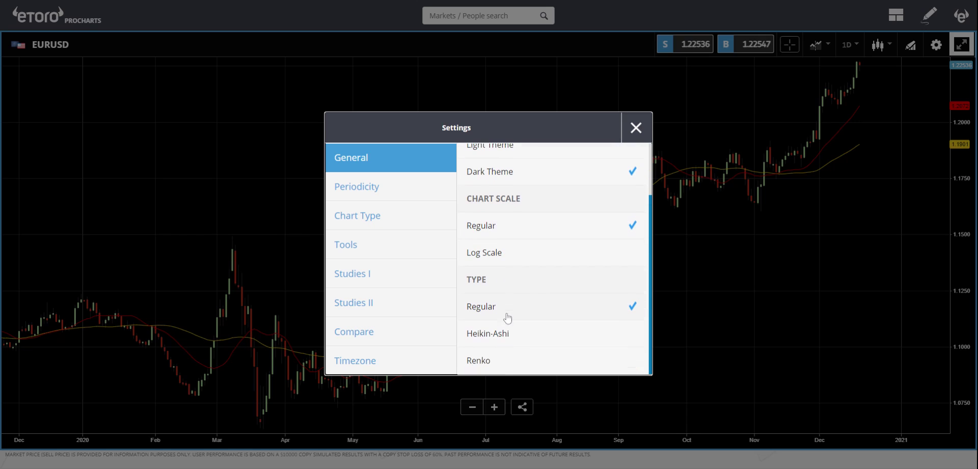
{"action": "left_click", "coordinate": [383, 193]}
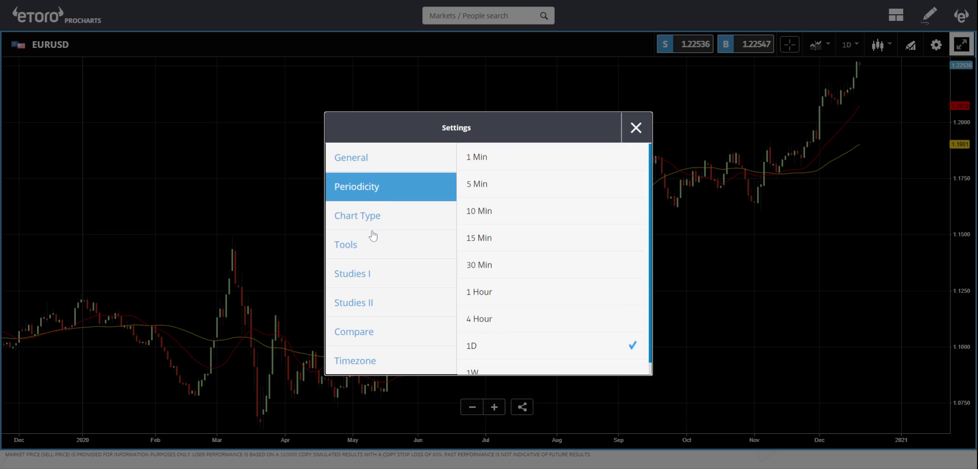
{"action": "left_click", "coordinate": [374, 224]}
{"action": "left_click", "coordinate": [371, 247]}
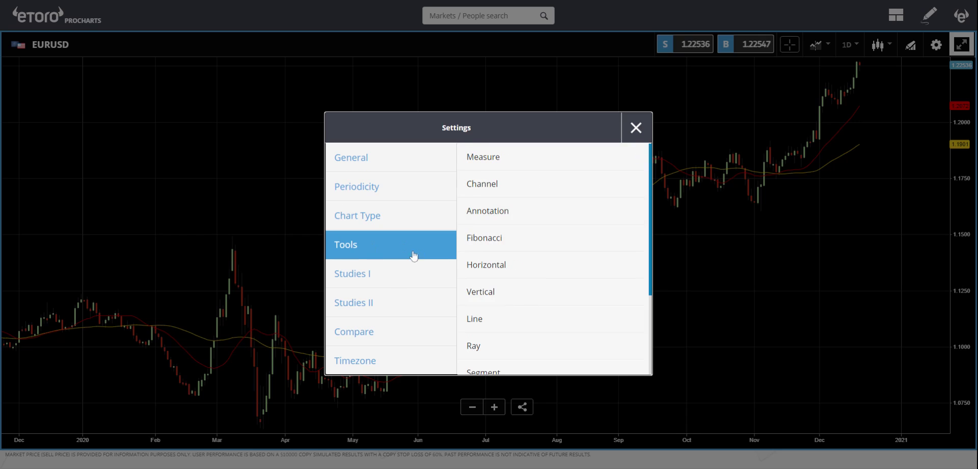
{"action": "left_click", "coordinate": [379, 224]}
Draw a descending segment above the June 2020 highs, ending at about 1.1243 on 10/07/2020.
{"action": "left_click", "coordinate": [368, 245]}
{"action": "scroll", "coordinate": [532, 227], "scroll_direction": "down", "scroll_amount": 3}
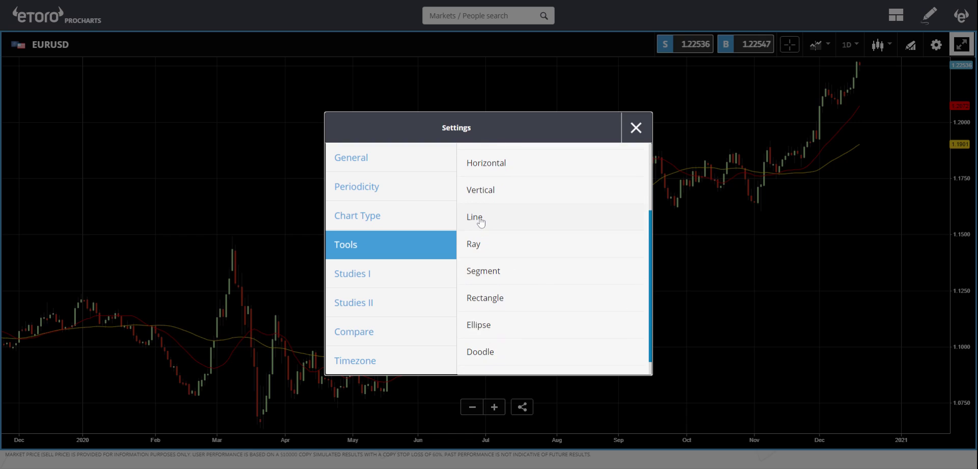
{"action": "left_click", "coordinate": [493, 272]}
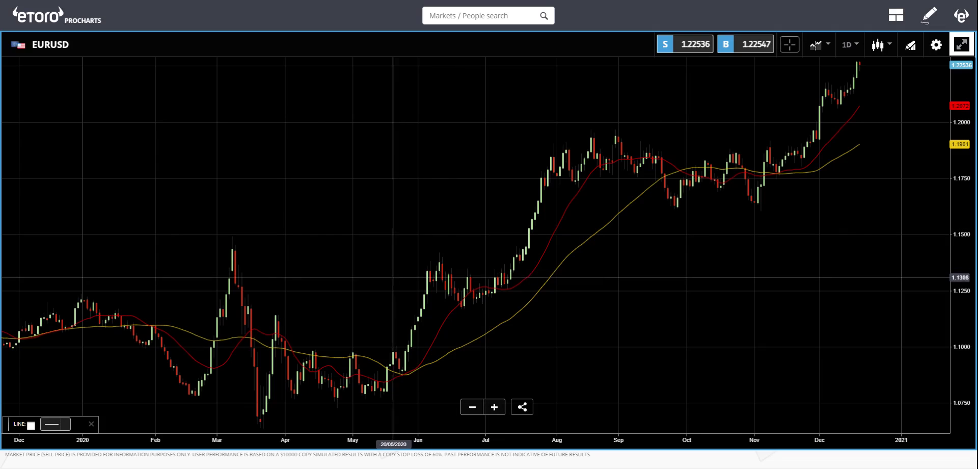
{"action": "left_click", "coordinate": [436, 253]}
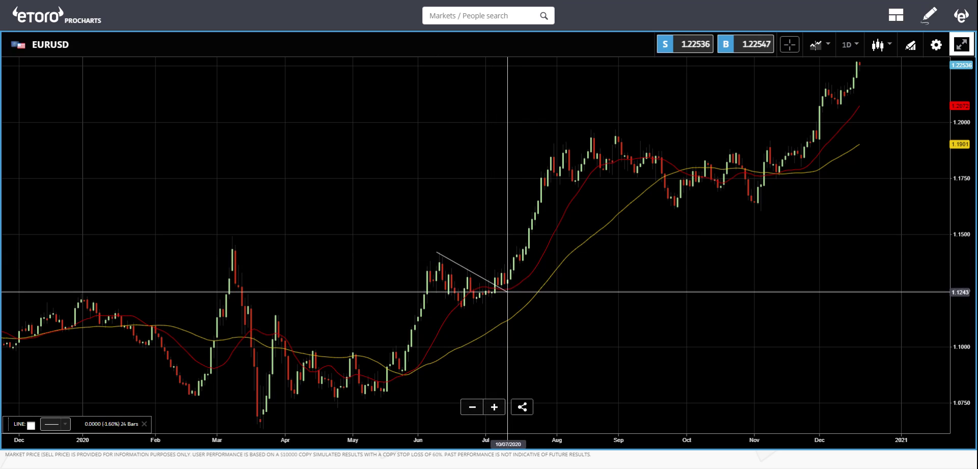
{"action": "left_click", "coordinate": [508, 291]}
Draw an ascending segment under the consolidation lows from about 1.1156 on 19/06/2020 to about 1.1281 on 20/07/2020.
{"action": "left_click", "coordinate": [919, 49]}
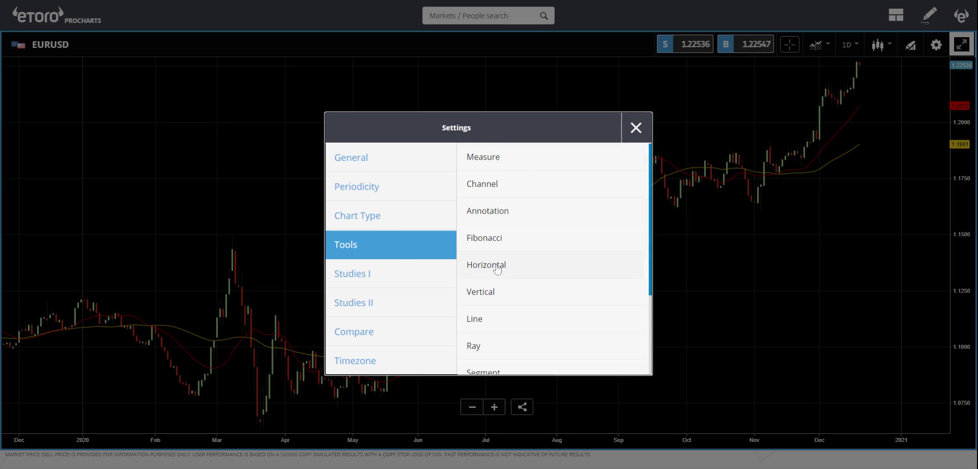
{"action": "scroll", "coordinate": [502, 288], "scroll_direction": "down", "scroll_amount": 1}
{"action": "scroll", "coordinate": [505, 294], "scroll_direction": "down", "scroll_amount": 1}
{"action": "left_click", "coordinate": [502, 288]}
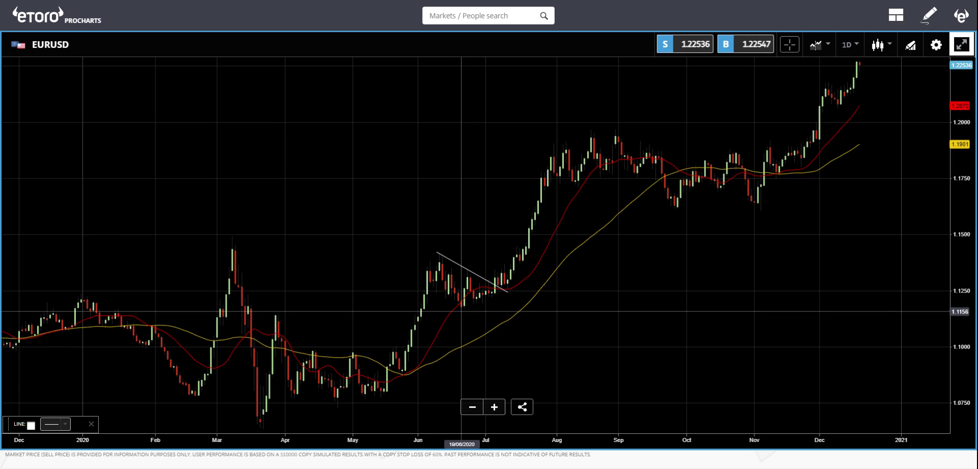
{"action": "left_click", "coordinate": [461, 311]}
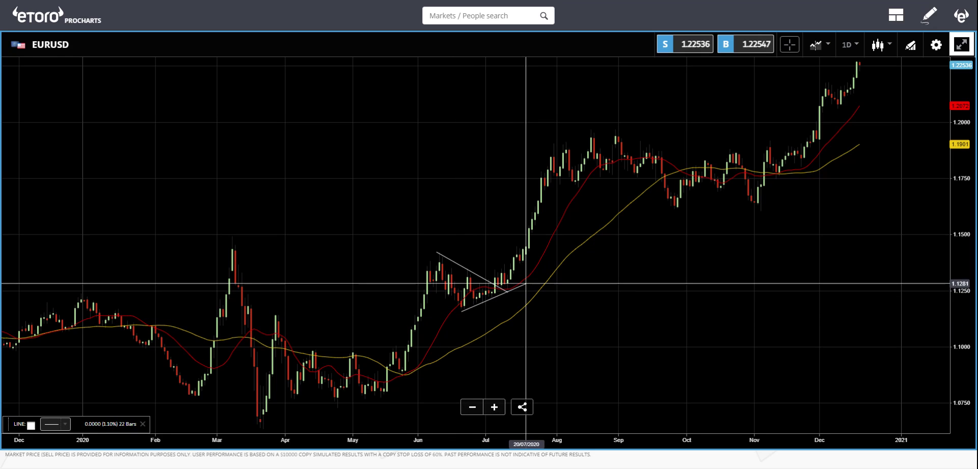
{"action": "left_click", "coordinate": [525, 283]}
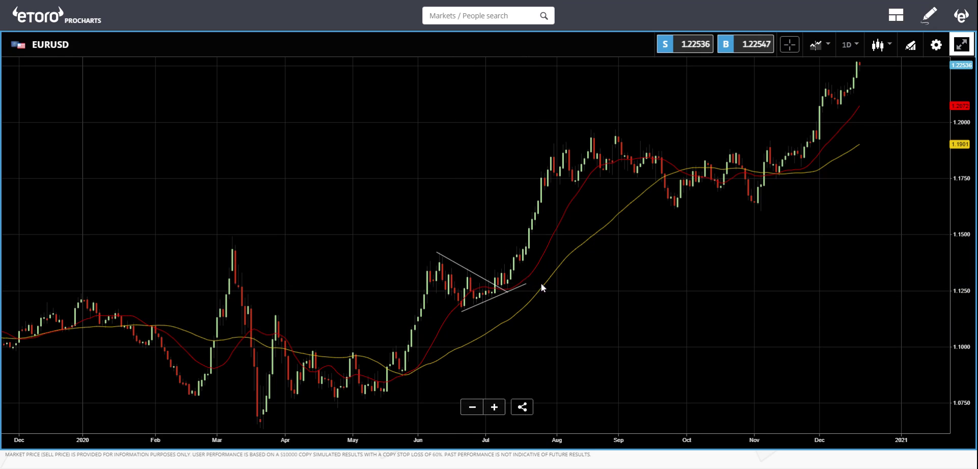
{"action": "left_click", "coordinate": [506, 293]}
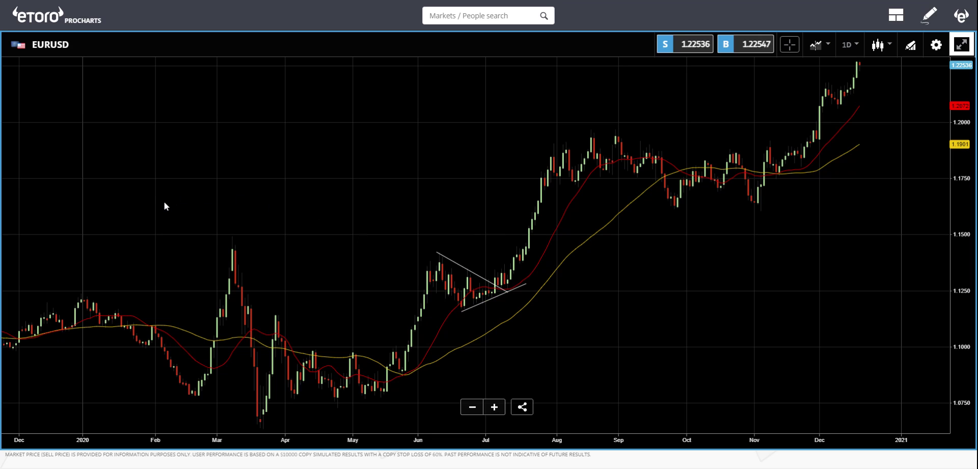
{"action": "left_click_drag", "start_coordinate": [163, 207], "coordinate": [245, 185]}
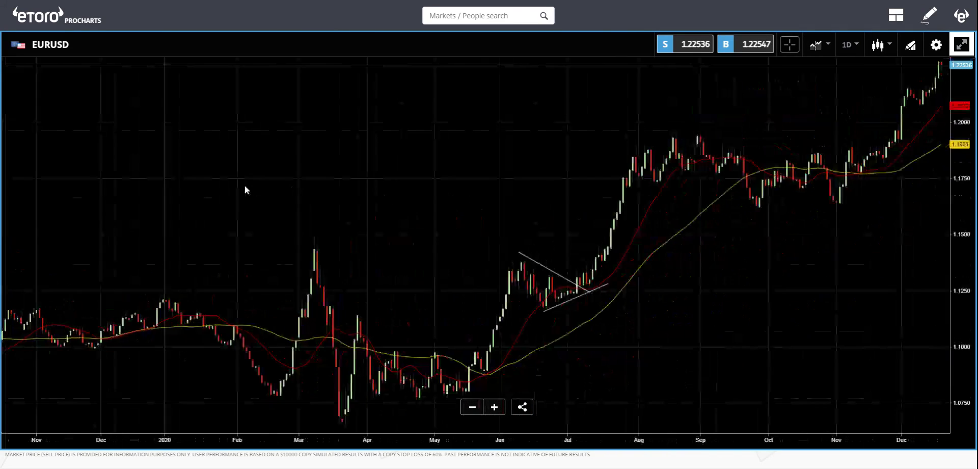
{"action": "left_click_drag", "start_coordinate": [744, 273], "coordinate": [609, 275]}
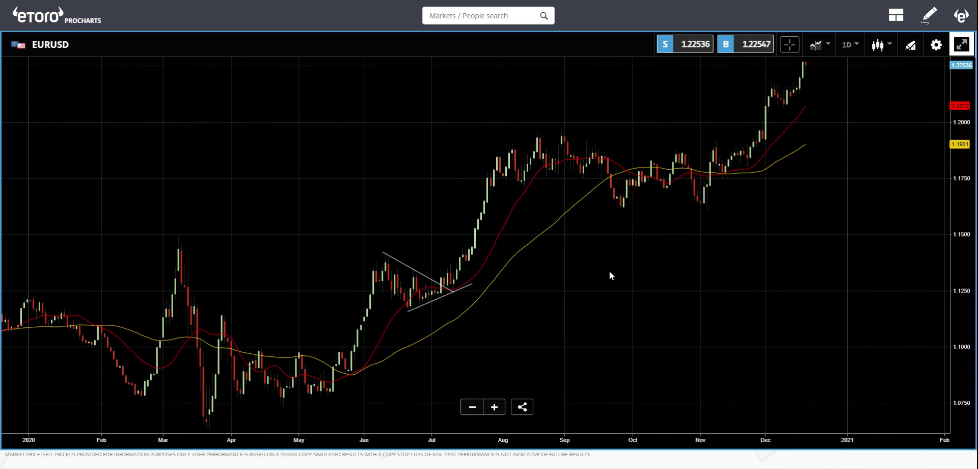